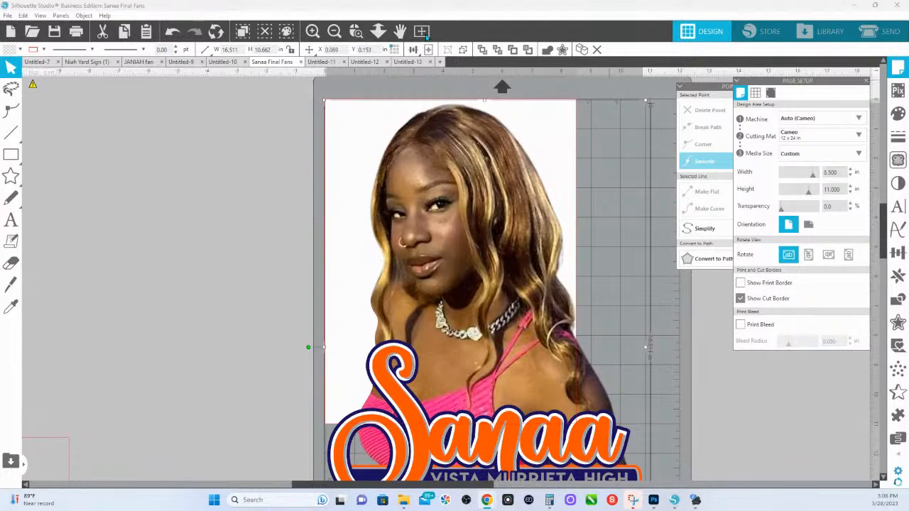
Move the graduation fan design slightly upward on the page and rotate it by -90°
click(378, 31)
drag(397, 175, 397, 179)
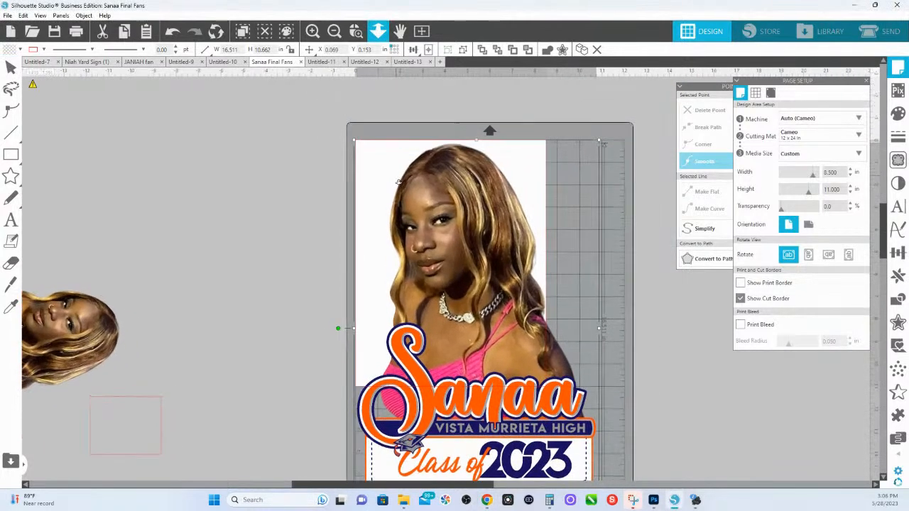
drag(467, 360, 465, 338)
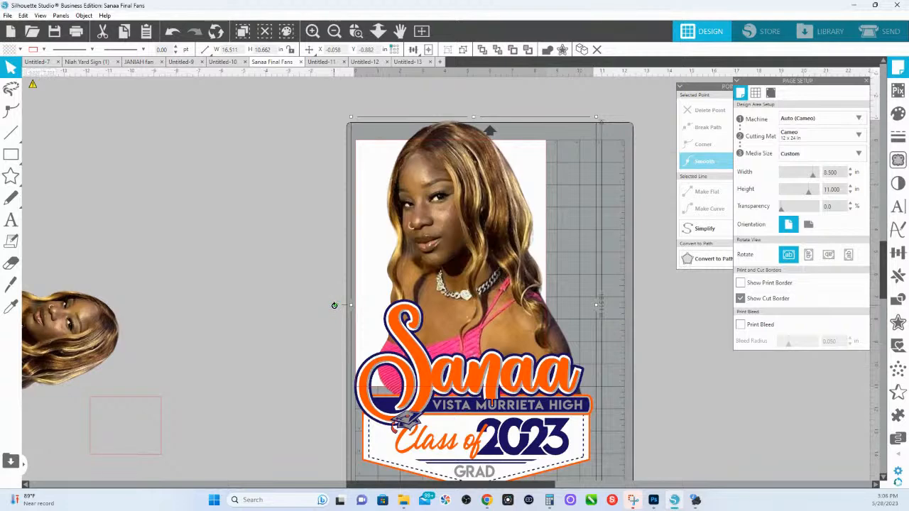
click(898, 278)
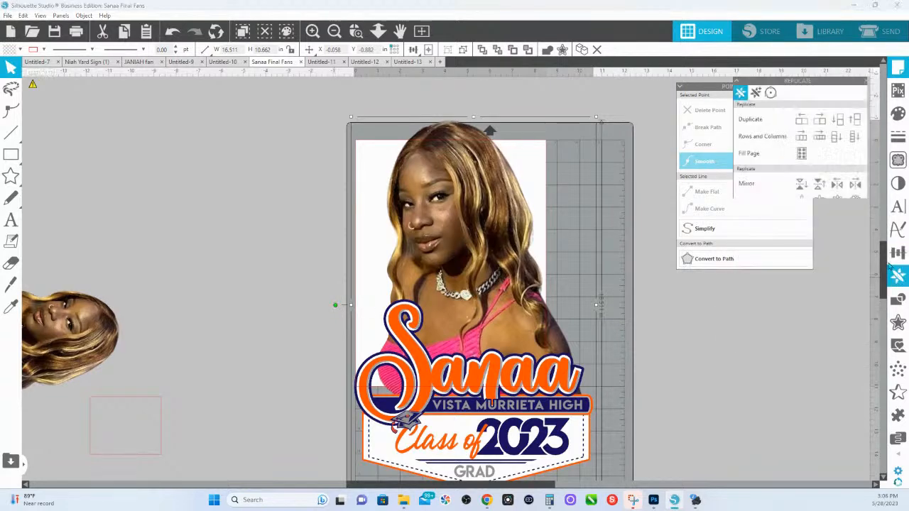
click(898, 252)
click(771, 92)
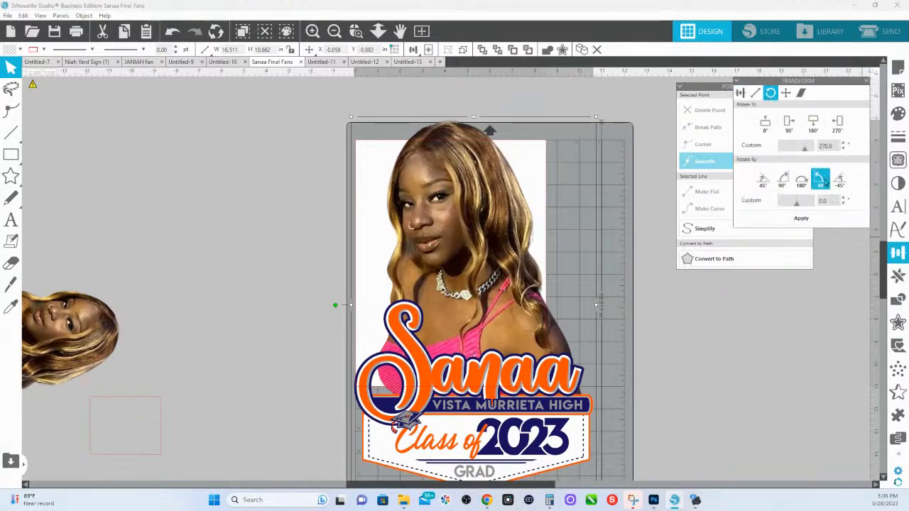
click(821, 180)
Scale the rotated design down to about 15.96 × 10.31 in and position it with the portrait's head on the page
drag(389, 314, 270, 278)
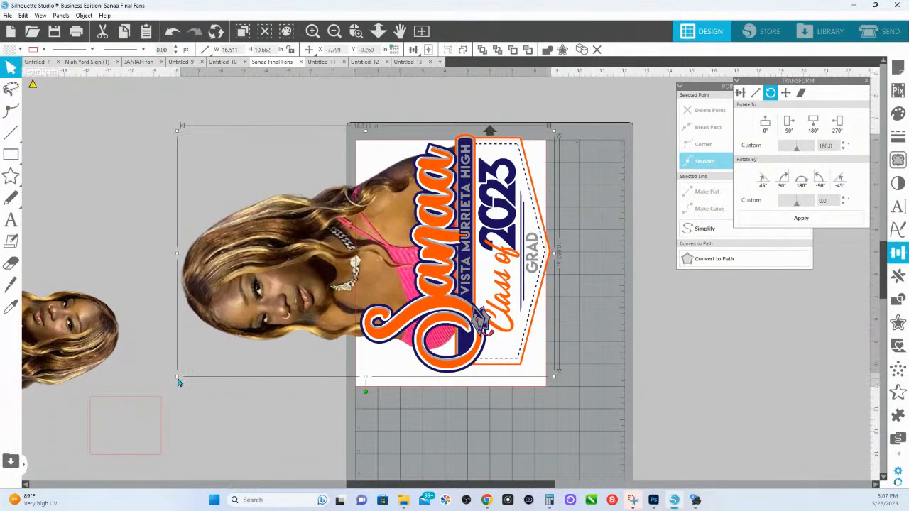
drag(186, 377, 192, 376)
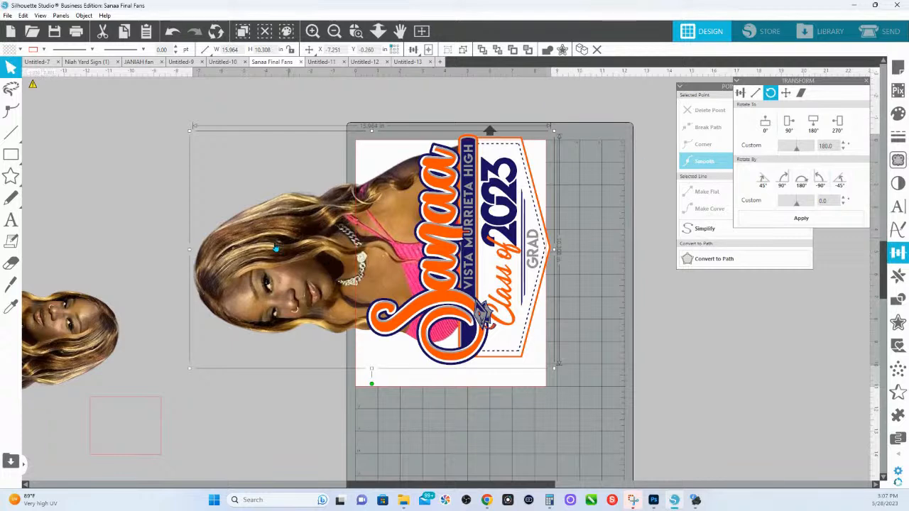
drag(324, 257, 451, 247)
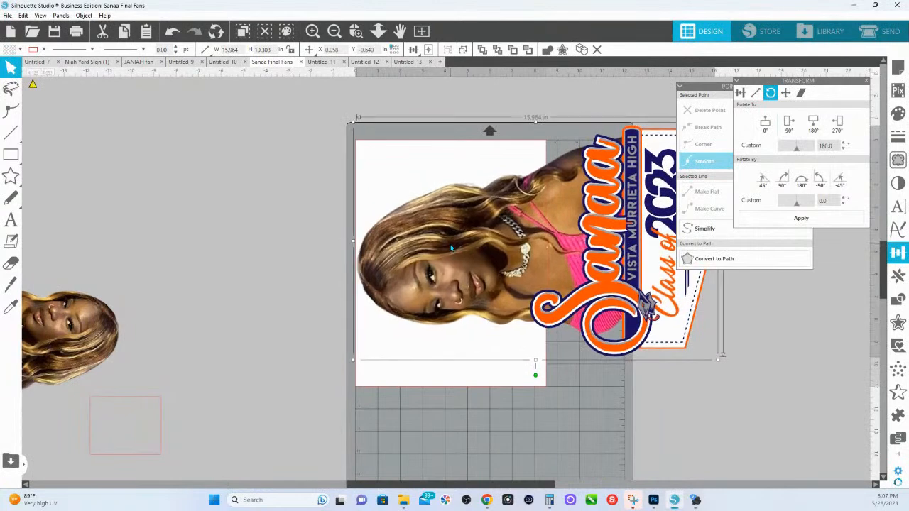
Draw a vertical line about 15 in long across the design, just inside the page's right edge
mouse_move(11, 134)
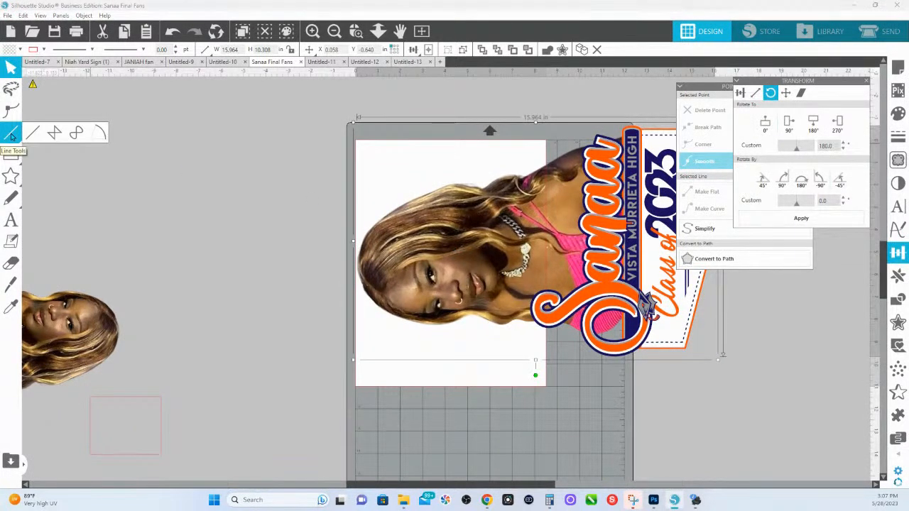
click(11, 133)
click(76, 132)
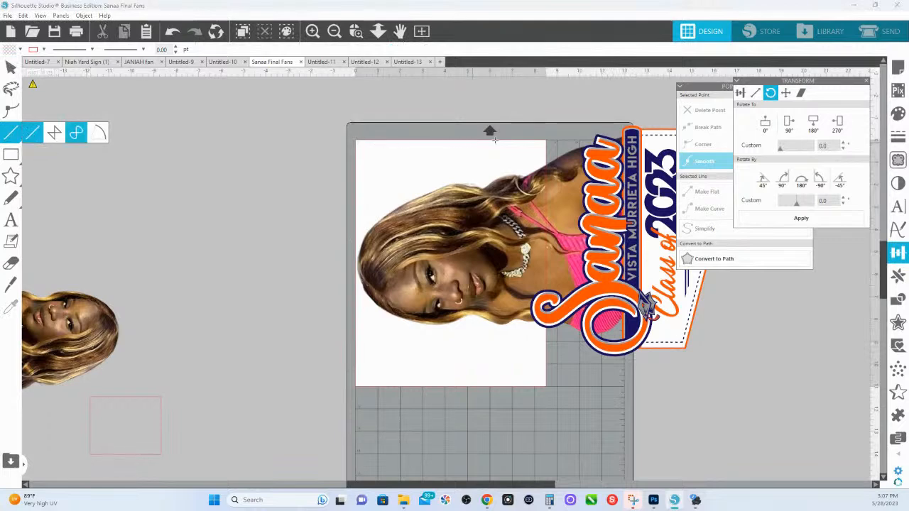
drag(538, 122, 534, 462)
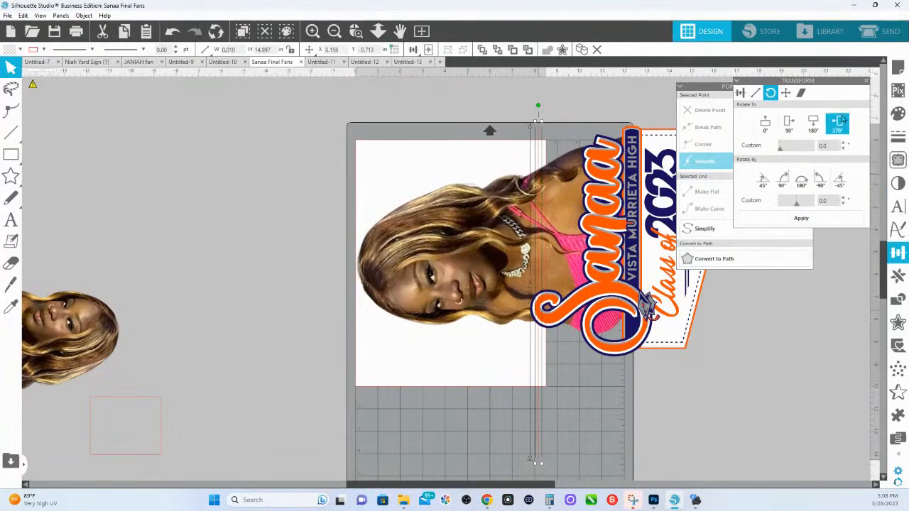
Show the print border and move the vertical line toward the page's right edge, to about X 8.35 in
click(898, 68)
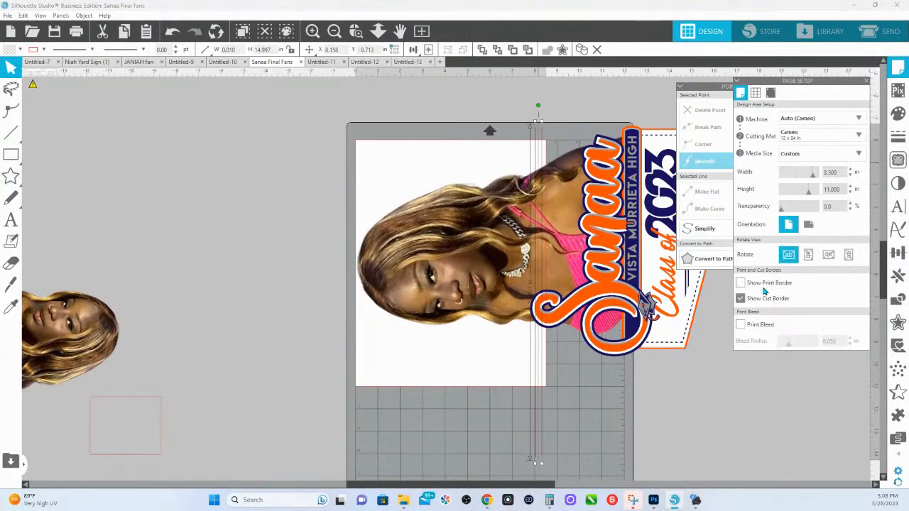
click(766, 282)
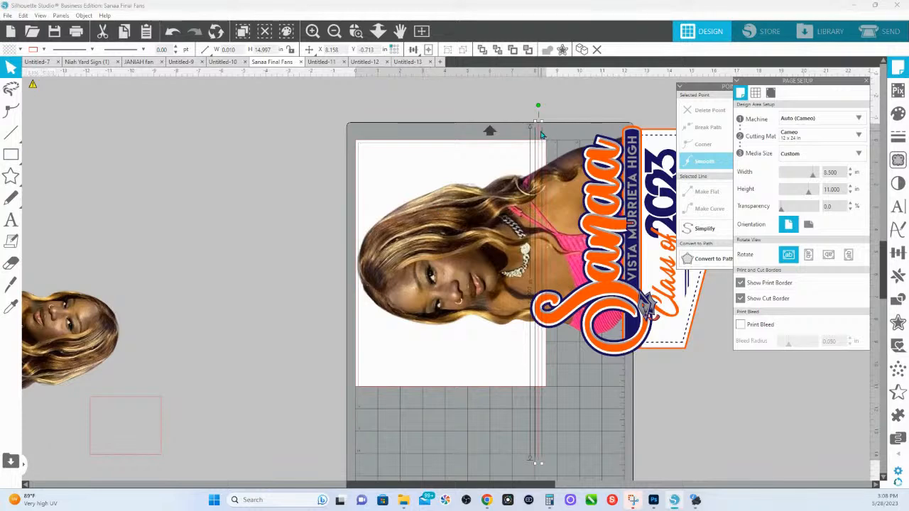
drag(541, 135, 544, 130)
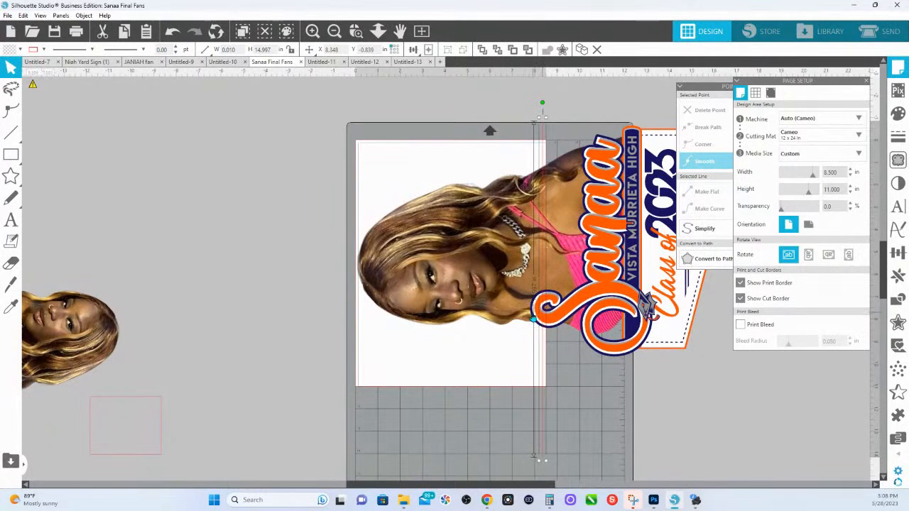
Select the design and line together, try the pair further left, and reposition it with the head on the page at about X 0.12, Y -0.31 in
click(590, 304)
drag(591, 303, 593, 301)
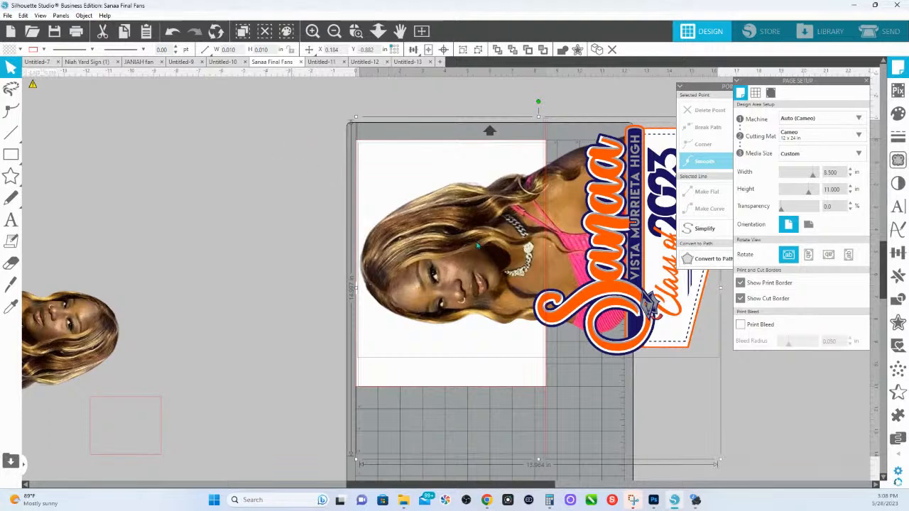
drag(566, 287, 410, 299)
drag(468, 283, 626, 284)
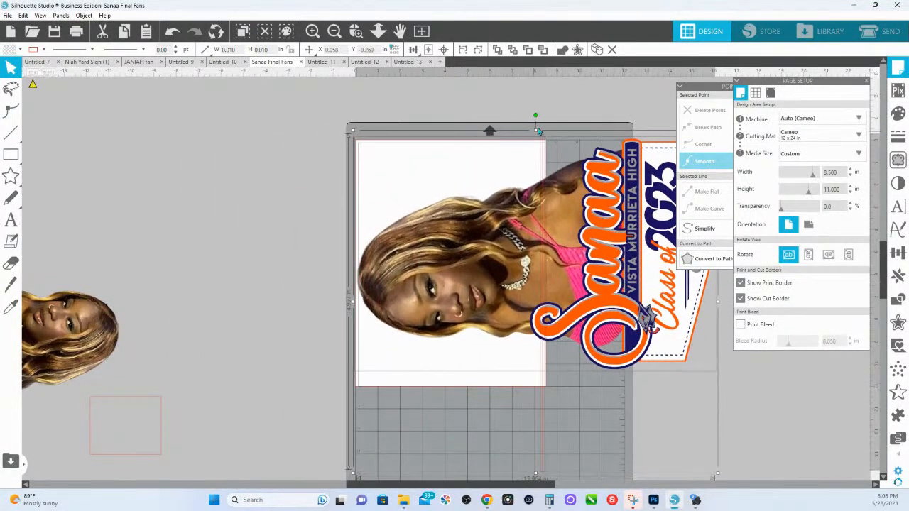
drag(559, 220, 560, 220)
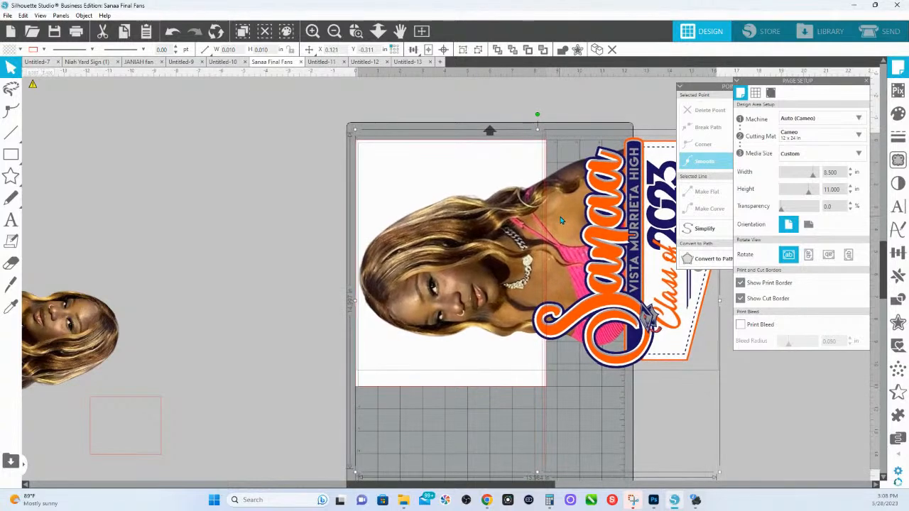
click(576, 110)
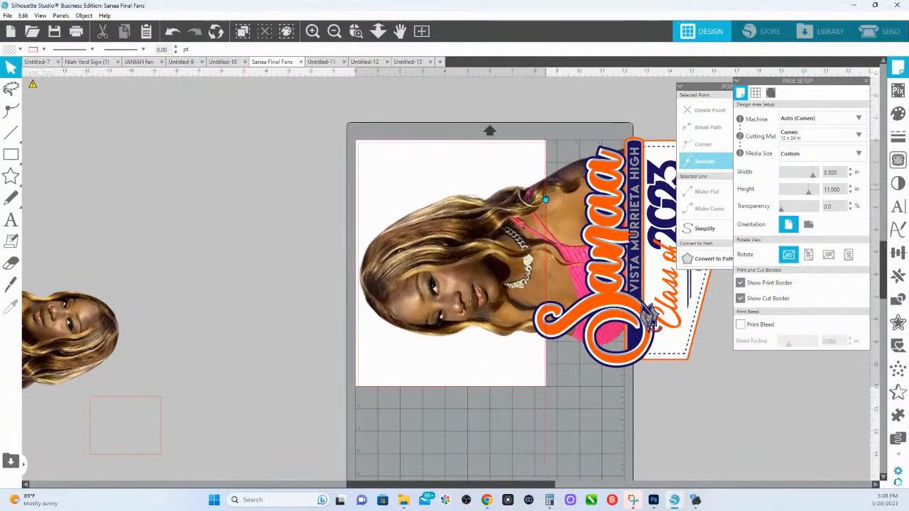
Nudge the vertical line onto the right side of the print border and check its alignment
click(545, 142)
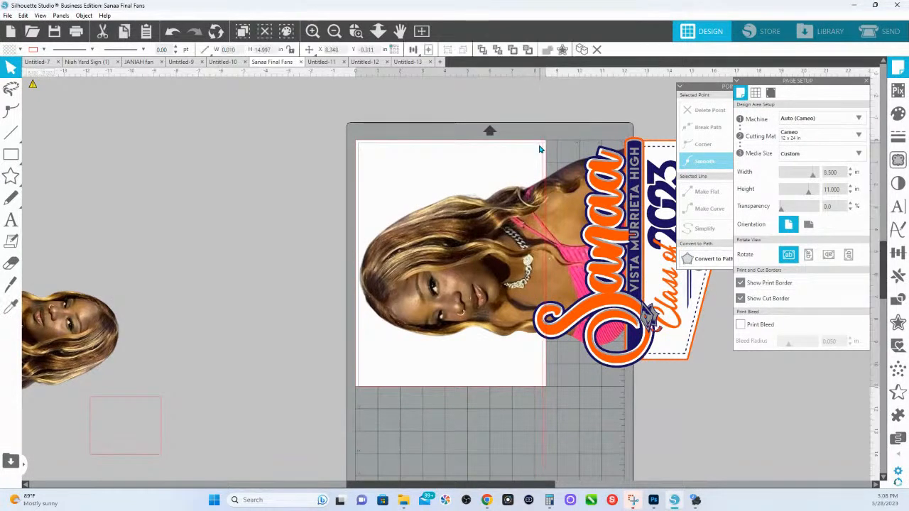
click(540, 148)
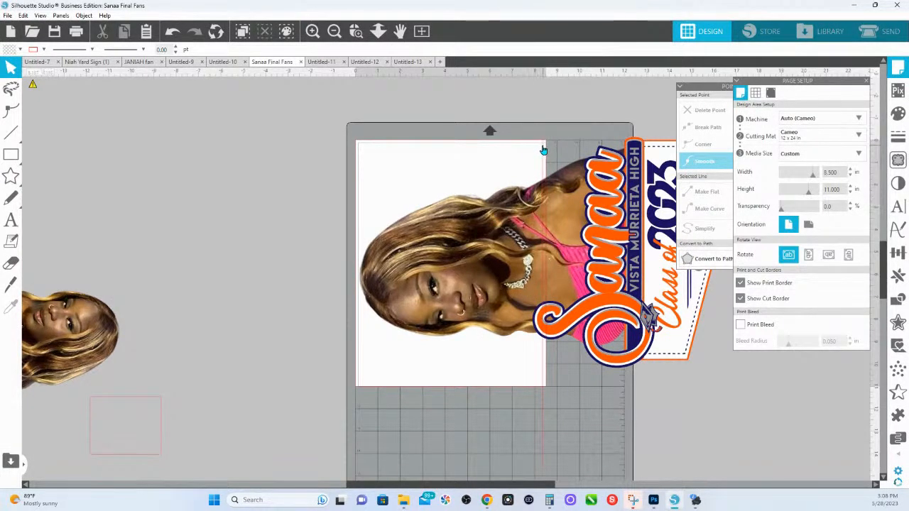
click(356, 30)
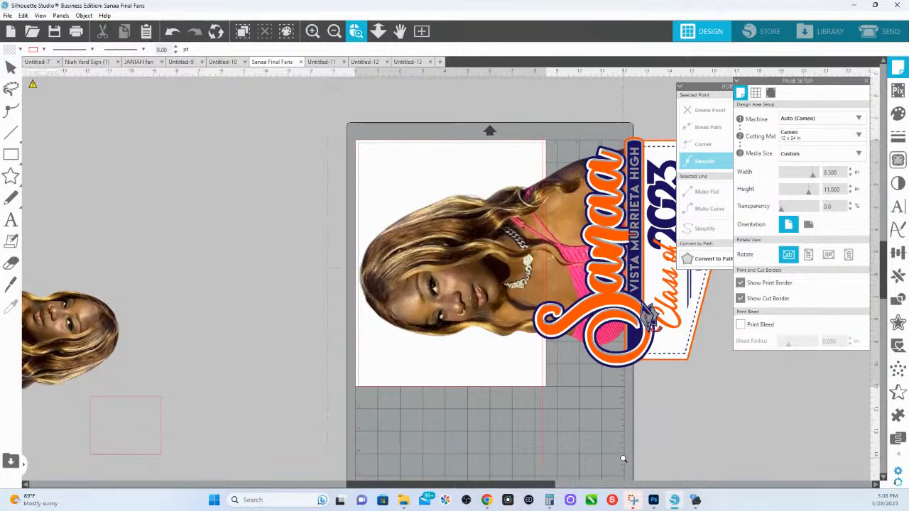
click(621, 457)
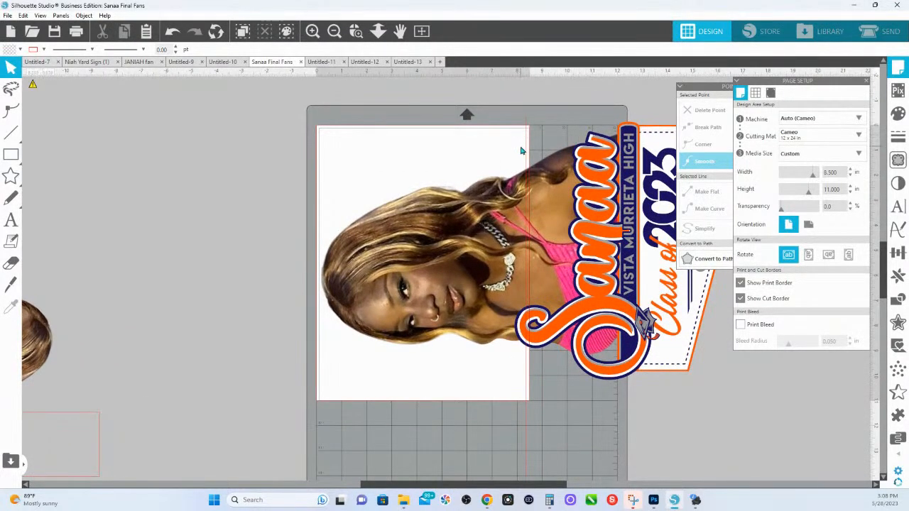
Apply the "8.5x11 Mirror on" preset to the WF-7210 printer with one copy, and close the print setup without printing
click(81, 32)
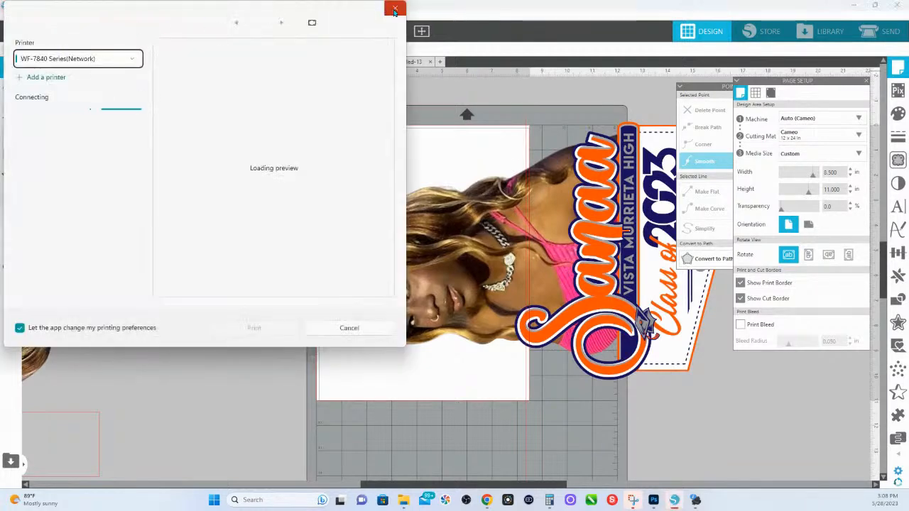
click(394, 10)
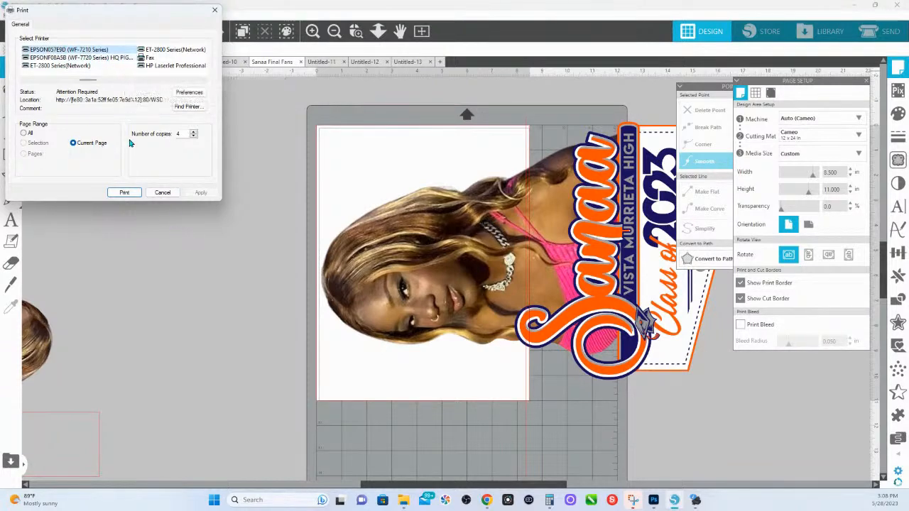
click(189, 93)
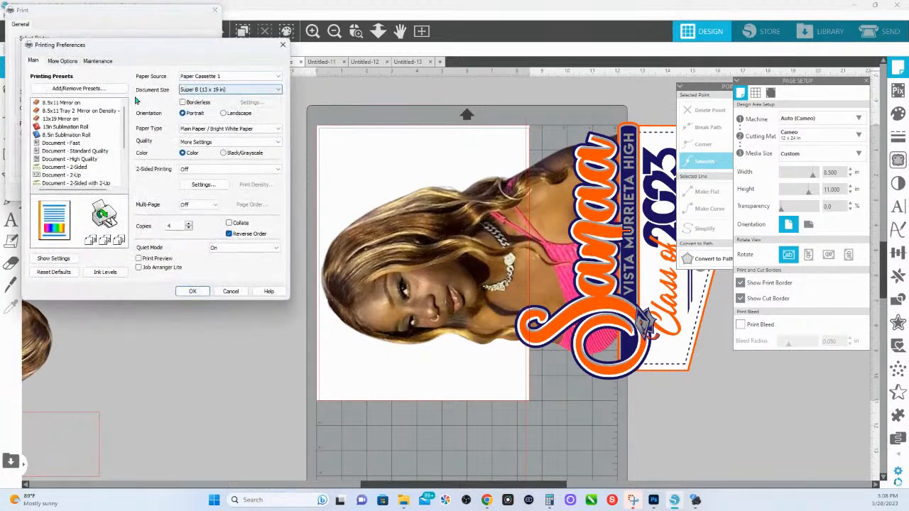
click(65, 104)
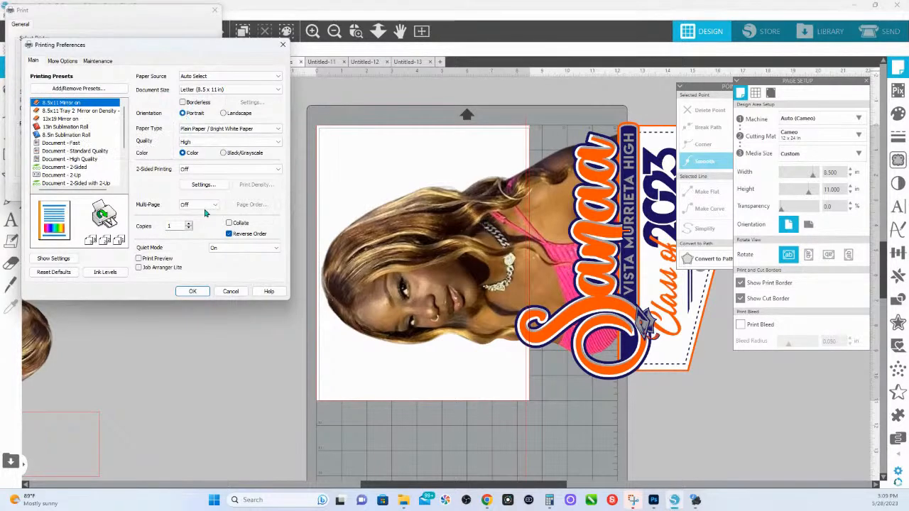
click(195, 291)
click(203, 194)
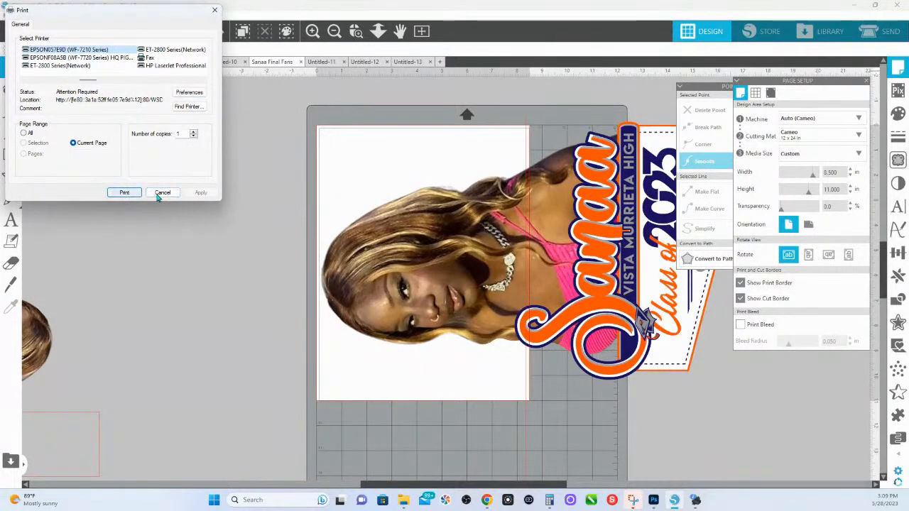
click(158, 193)
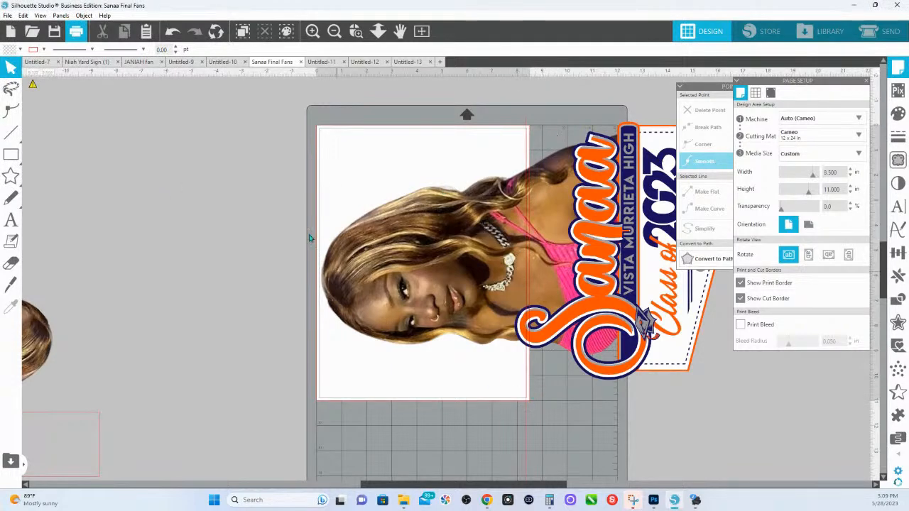
Move the design and line together left to about X -7.99, Y 0.05 in, placing the lettering half on the page and the line near the left print border
drag(246, 142, 601, 319)
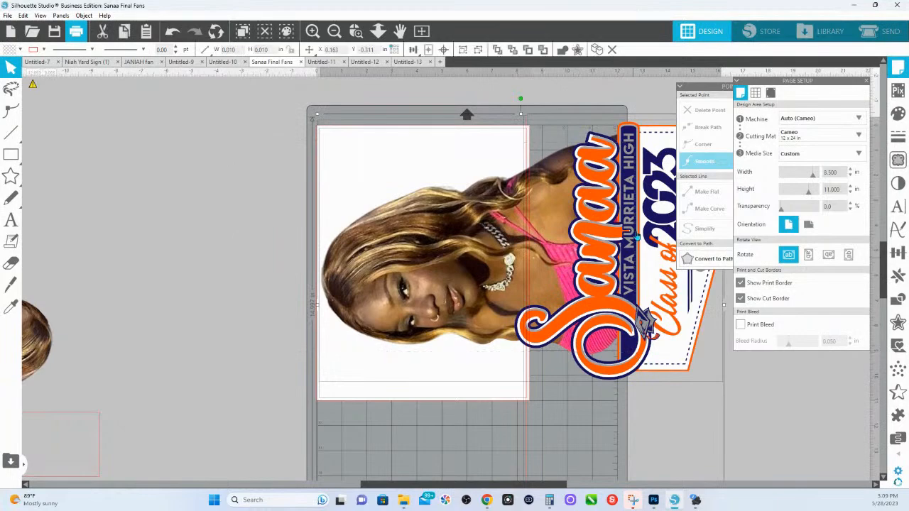
drag(627, 231, 431, 239)
click(357, 32)
drag(282, 117, 386, 192)
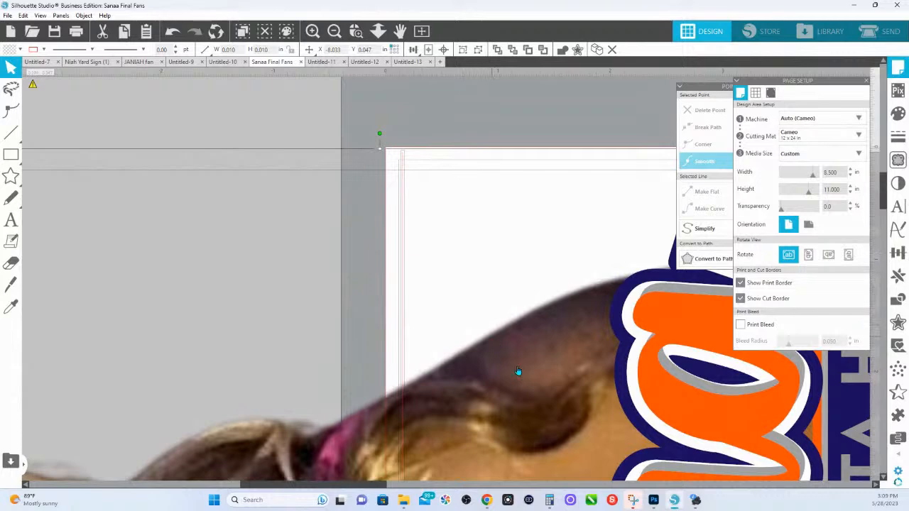
drag(524, 378, 528, 375)
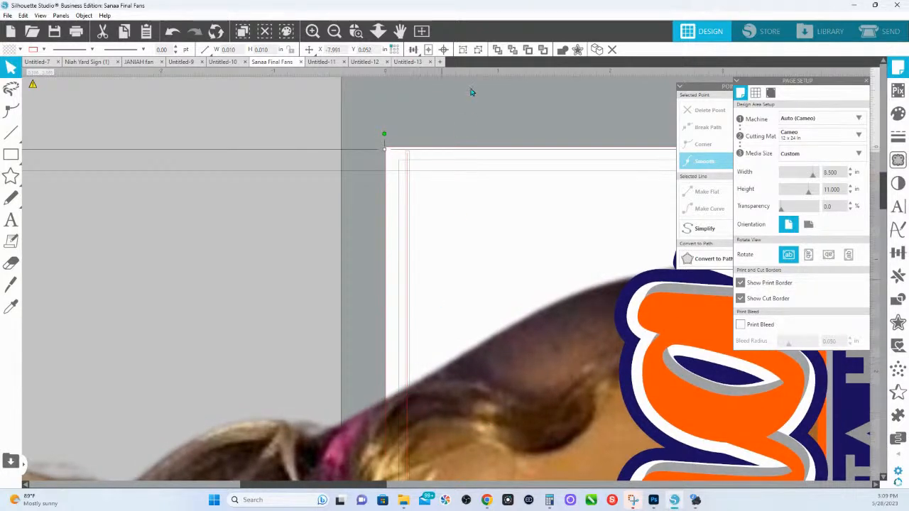
Reselect the design and line and nudge them right to about X -7.86, Y 0.08 in, just inside the left print border
click(378, 32)
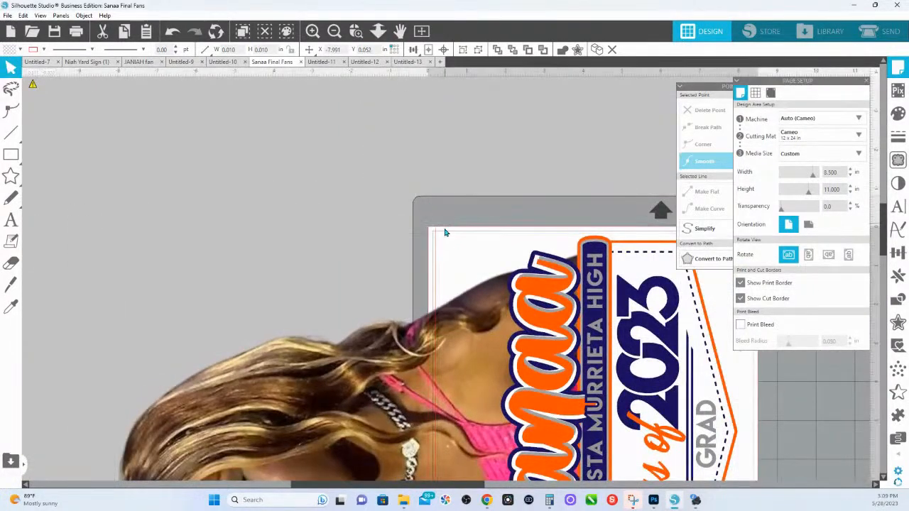
click(436, 234)
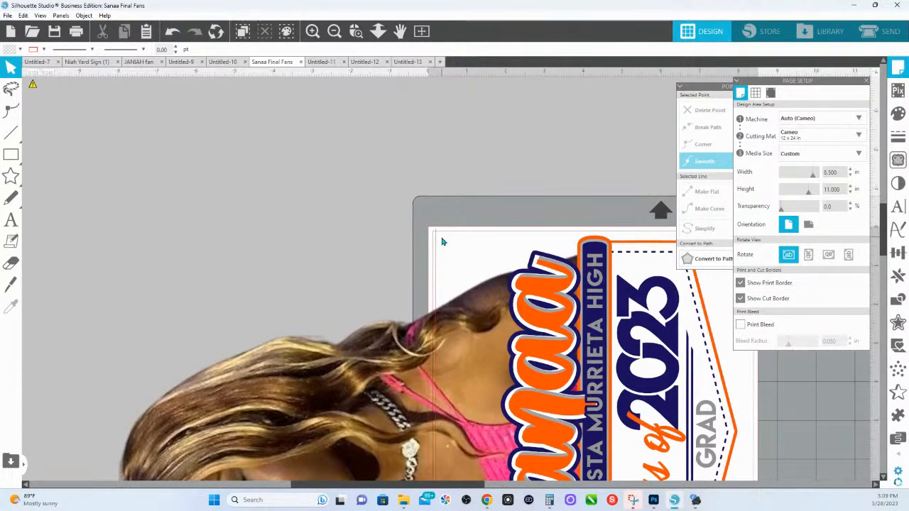
scroll(561, 348, down, 1)
drag(197, 197, 558, 423)
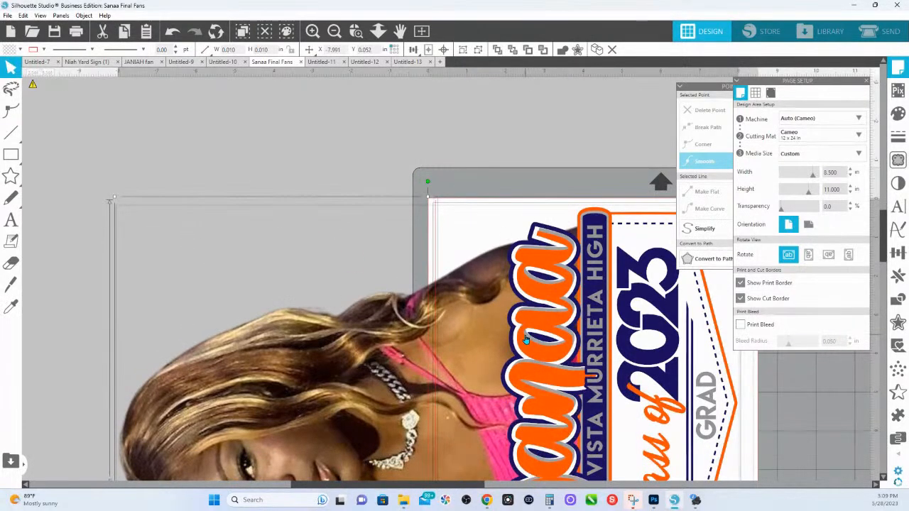
drag(529, 339, 535, 341)
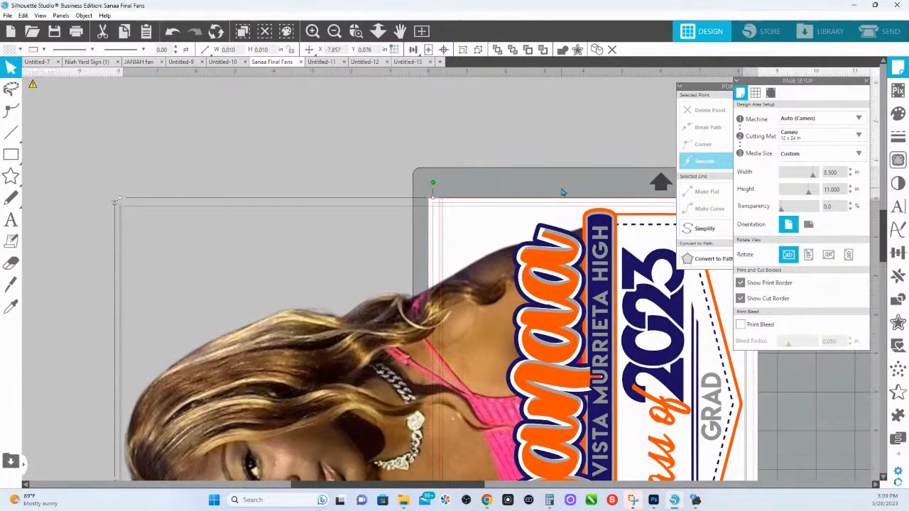
click(496, 150)
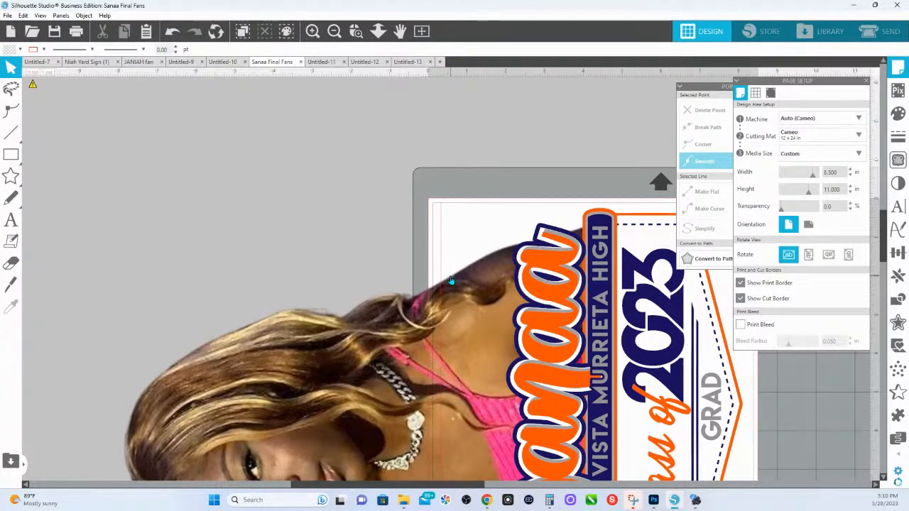
Switch to Photoshop and scale the fan design layer down to 97.60% around its center
click(652, 504)
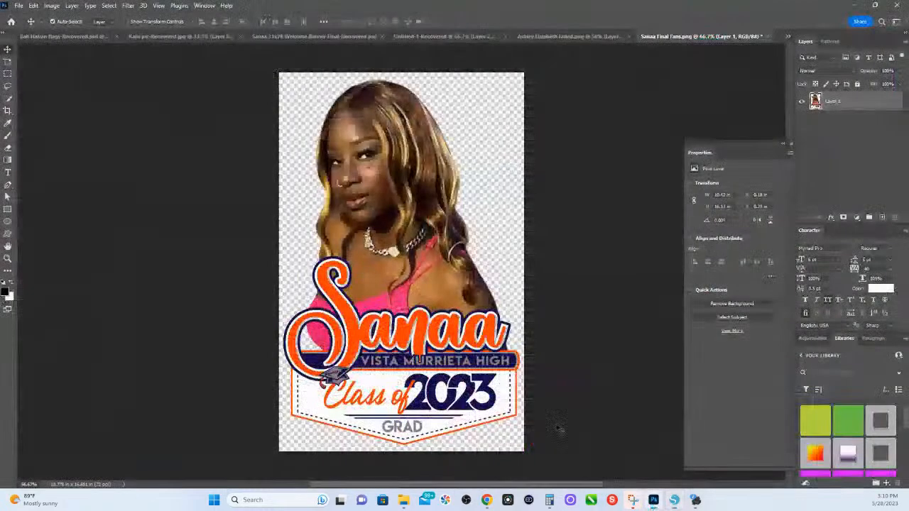
key(ctrl+t)
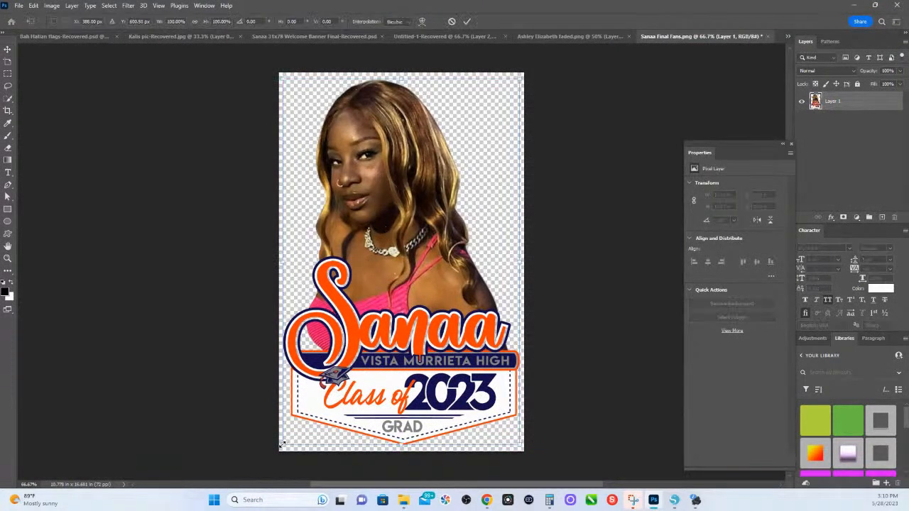
drag(282, 444, 286, 440)
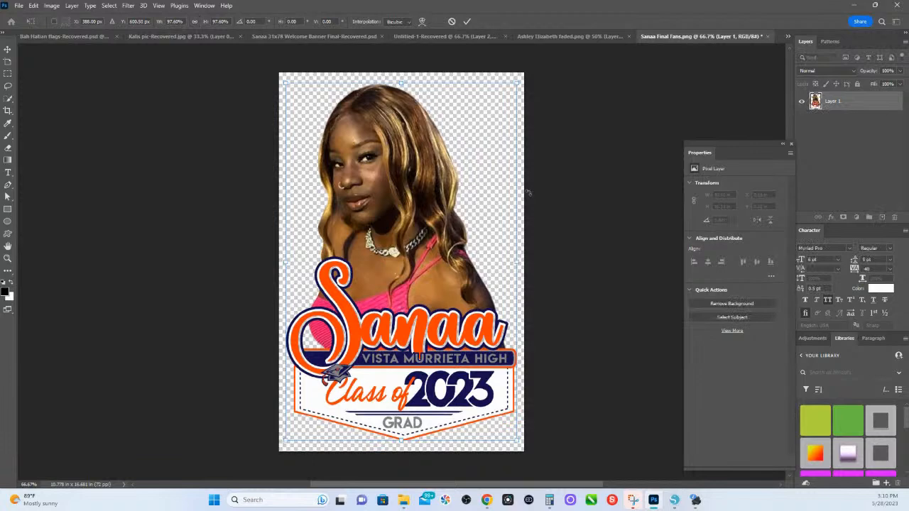
key(Return)
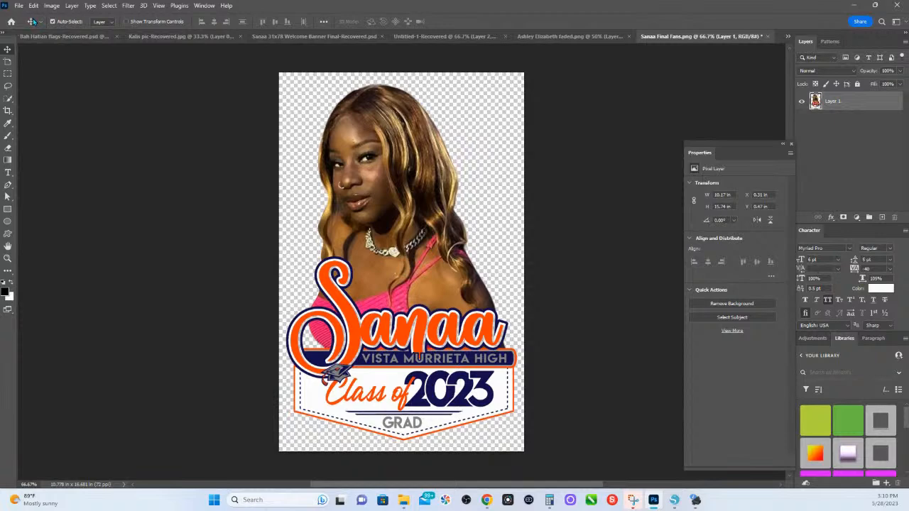
Open the print setup for the fan and accept the WF-7720 printer properties with Letter (8.5 x 11 in) paper in landscape orientation
click(19, 7)
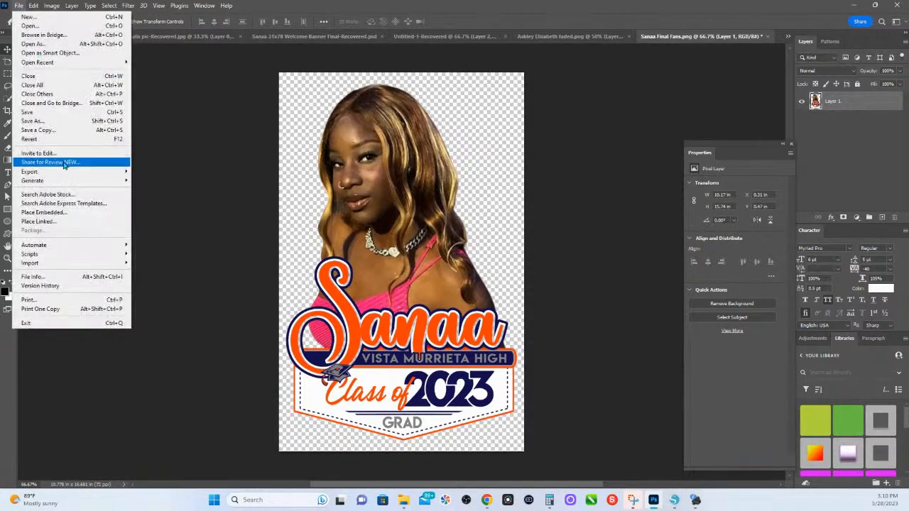
click(32, 299)
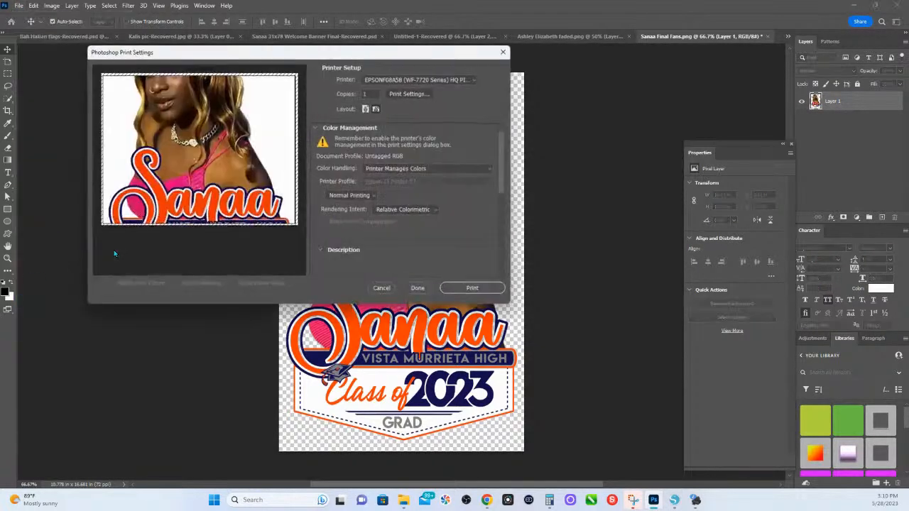
click(409, 94)
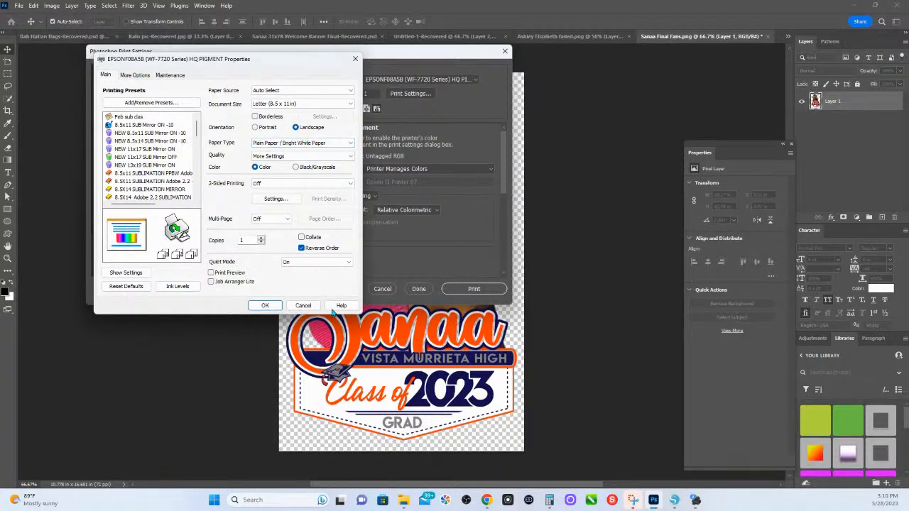
click(270, 306)
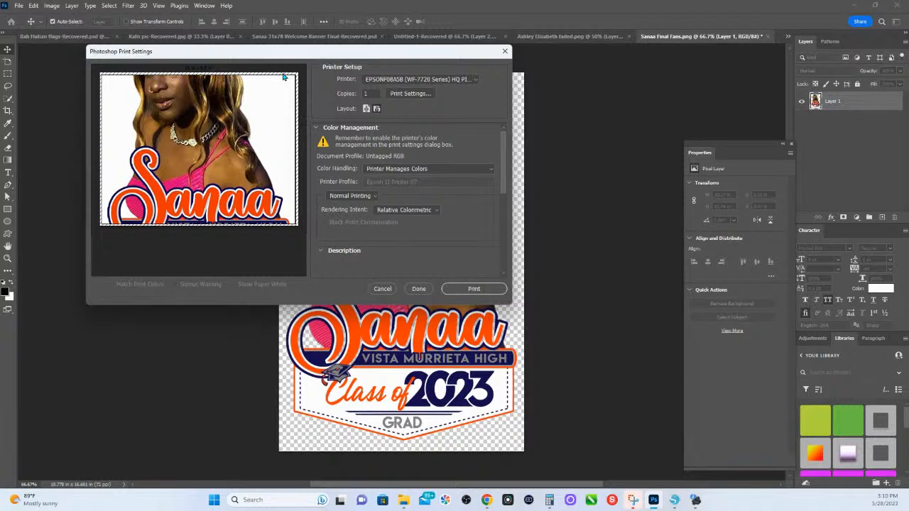
Reposition the design in the print preview to frame the portrait, the lettering section, and the lettering shifted partly past the left page edge
drag(215, 107, 217, 170)
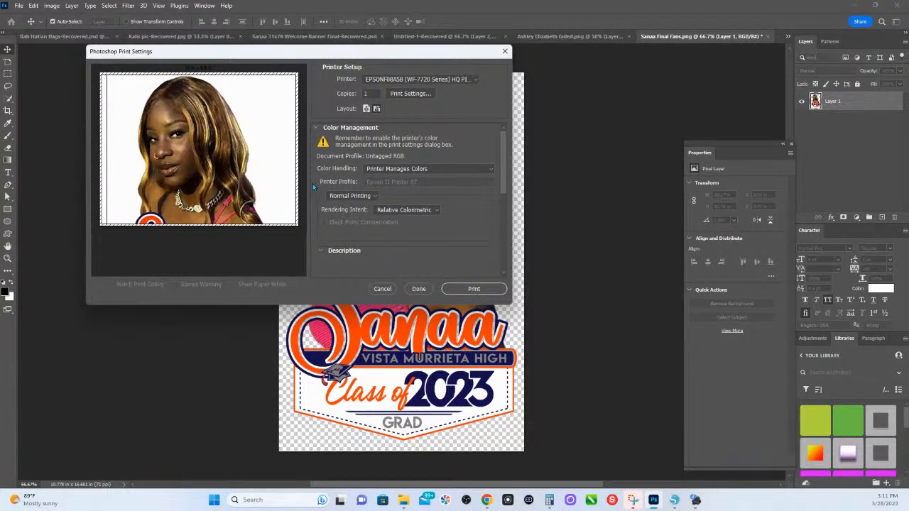
drag(211, 218, 207, 82)
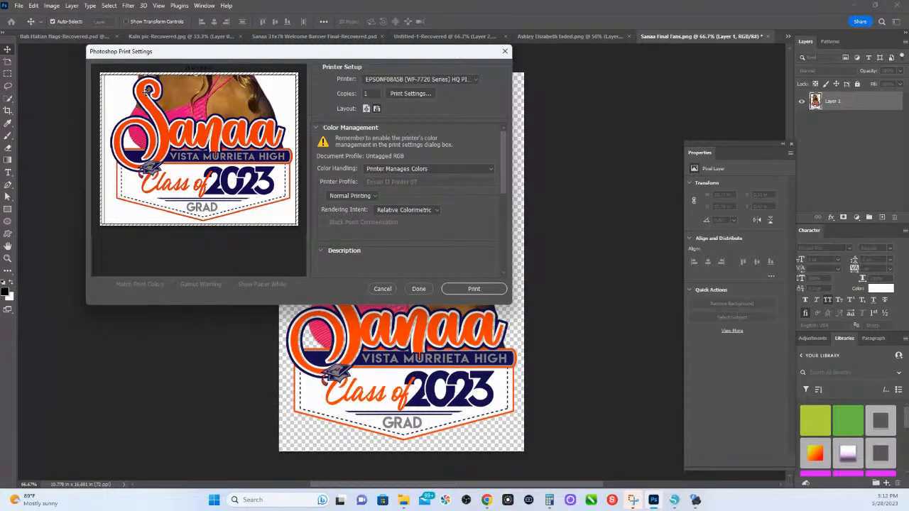
drag(206, 133, 133, 134)
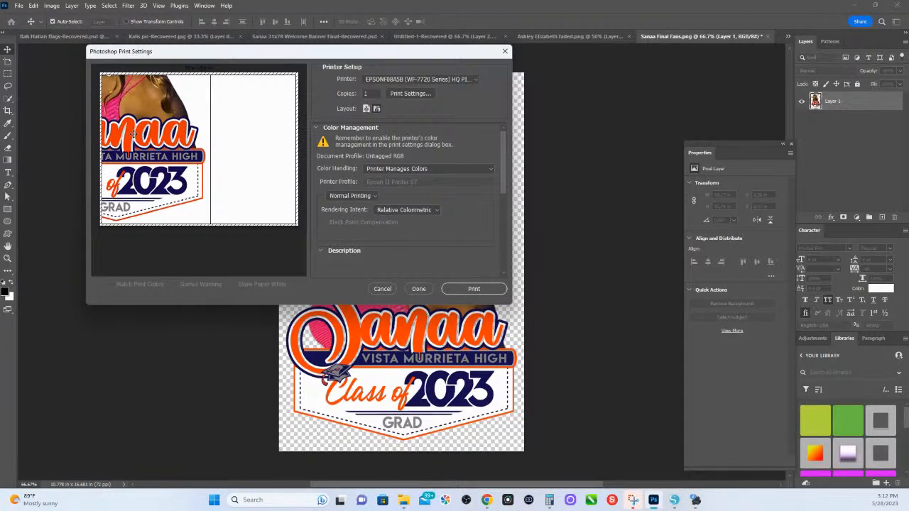
Switch back to Silhouette Studio, create a new document, and draw a rectangle about 8.24 × 5.05 in across the page's left edge
click(674, 500)
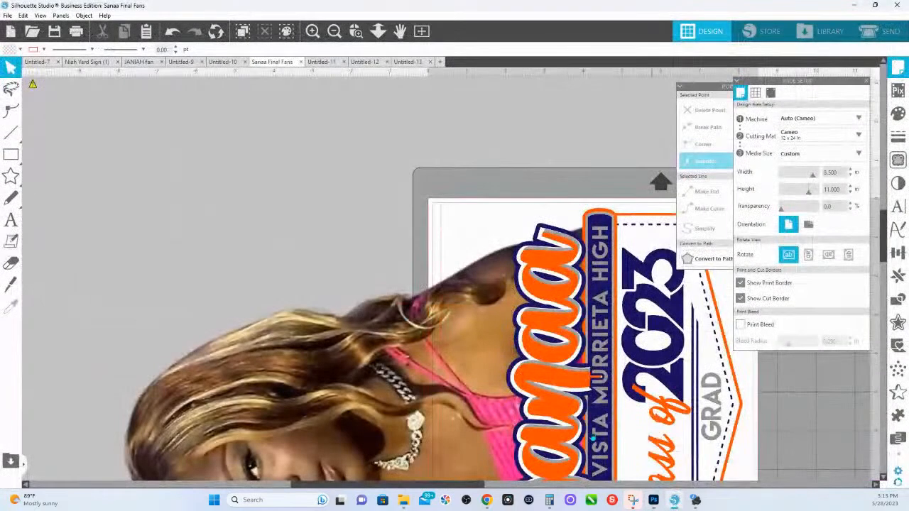
click(378, 31)
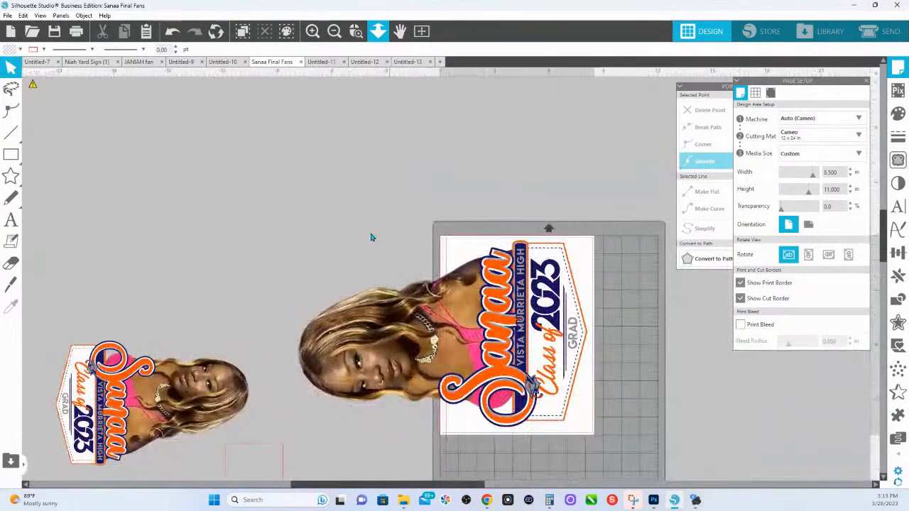
click(440, 62)
click(11, 155)
mouse_move(149, 163)
mouse_down()
mouse_move(208, 187)
mouse_move(275, 315)
mouse_move(402, 315)
mouse_up()
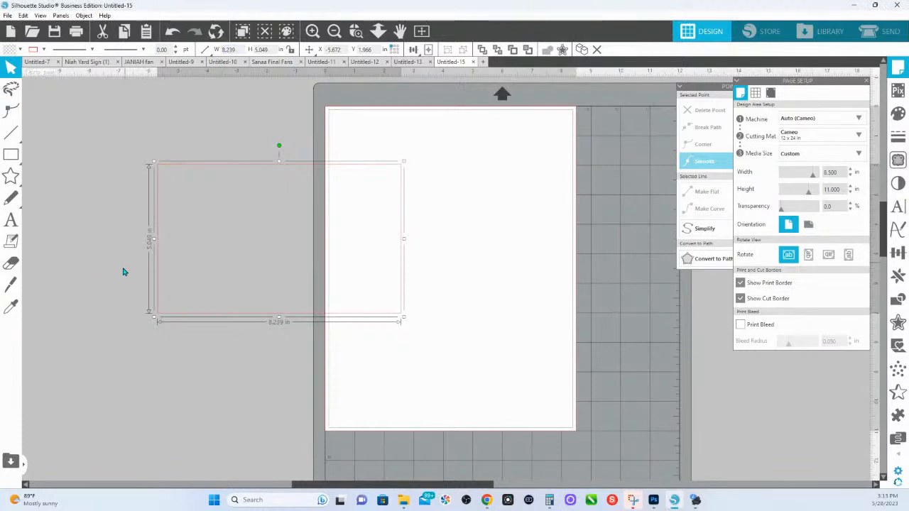
click(233, 50)
mouse_move(212, 53)
text(0.5)
key(Tab)
text(8.)
Set the rectangle's width to 11 in and its height to 9 in
click(234, 50)
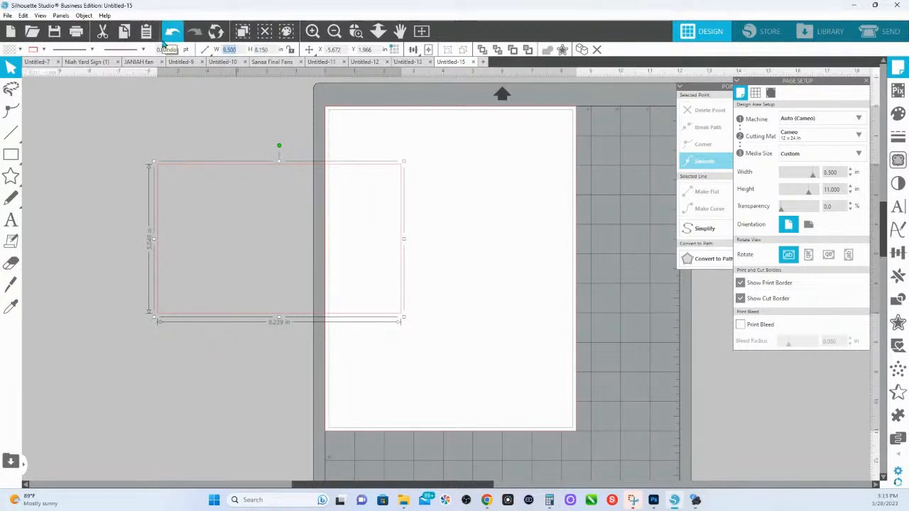
text(11)
key(Tab)
text(9)
key(Return)
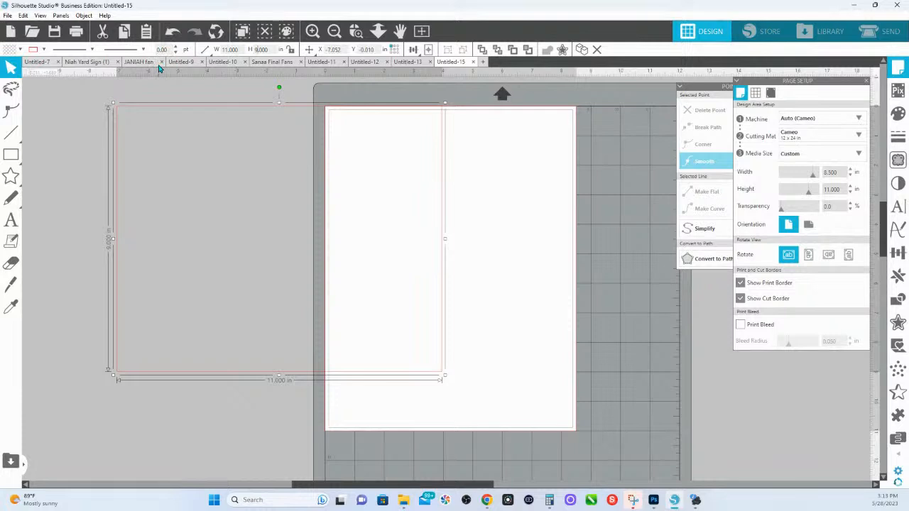
Fill the rectangle with the multicolored argyle pattern and move it onto the page at about X 0.69, Y 0.71 in
click(903, 119)
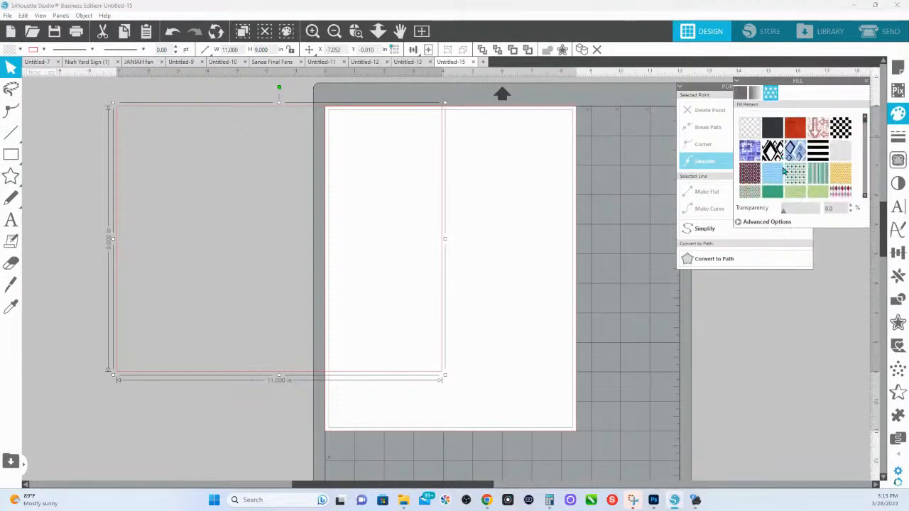
click(797, 174)
drag(221, 180, 217, 263)
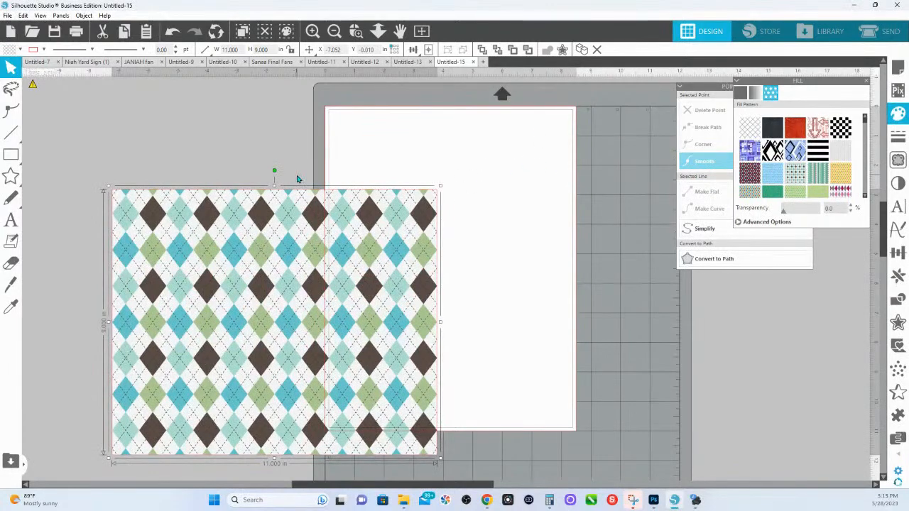
drag(271, 292, 505, 229)
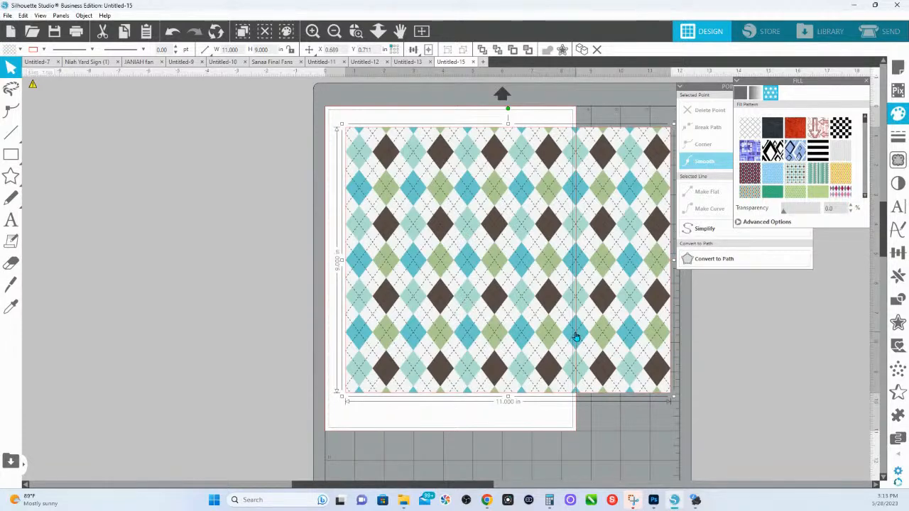
Draw a vertical line about 11.7 in long through the patterned rectangle and align the two horizontally by their centers
click(11, 133)
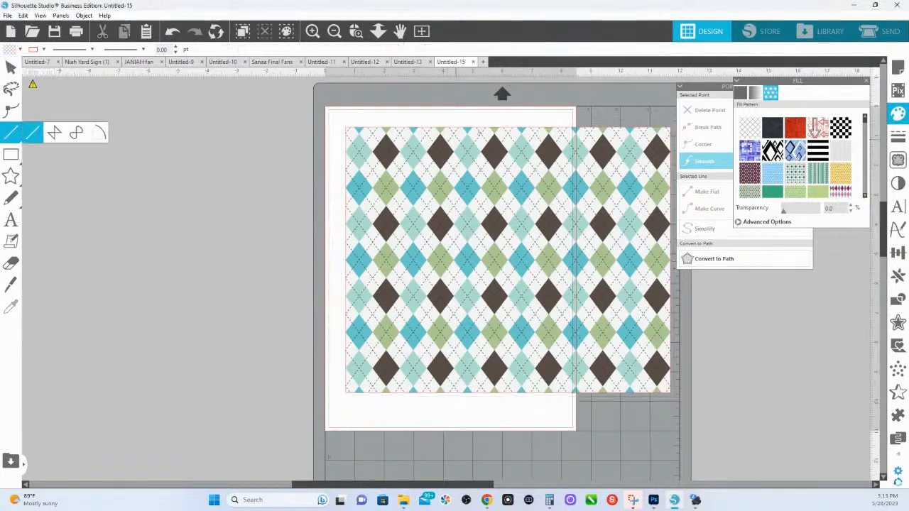
drag(512, 90, 511, 392)
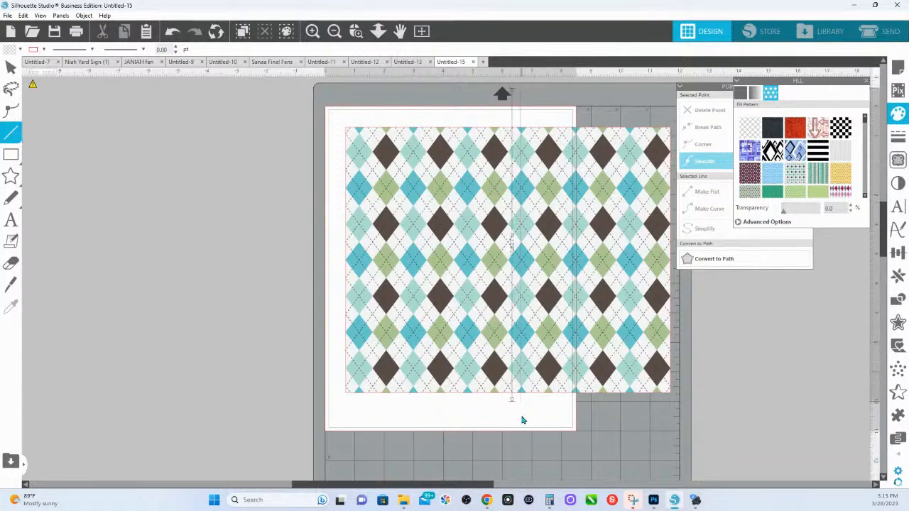
key(v)
click(471, 217)
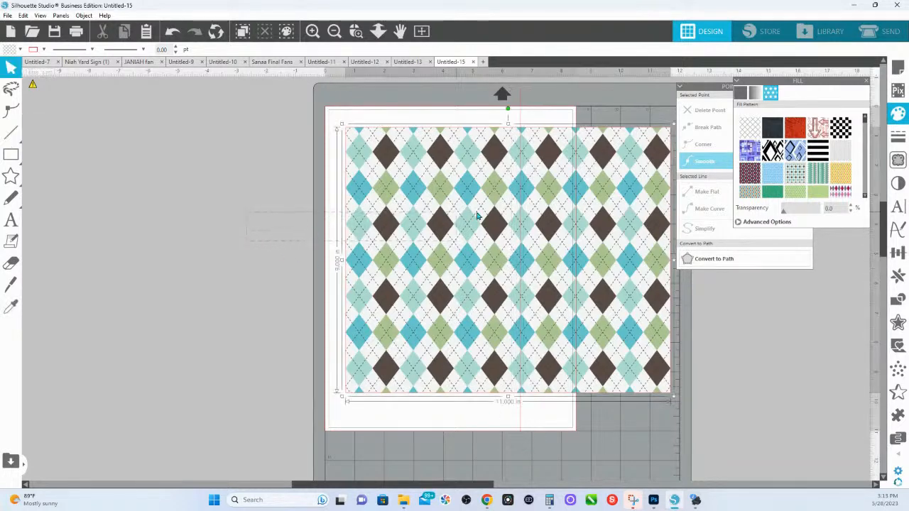
shift+click(522, 217)
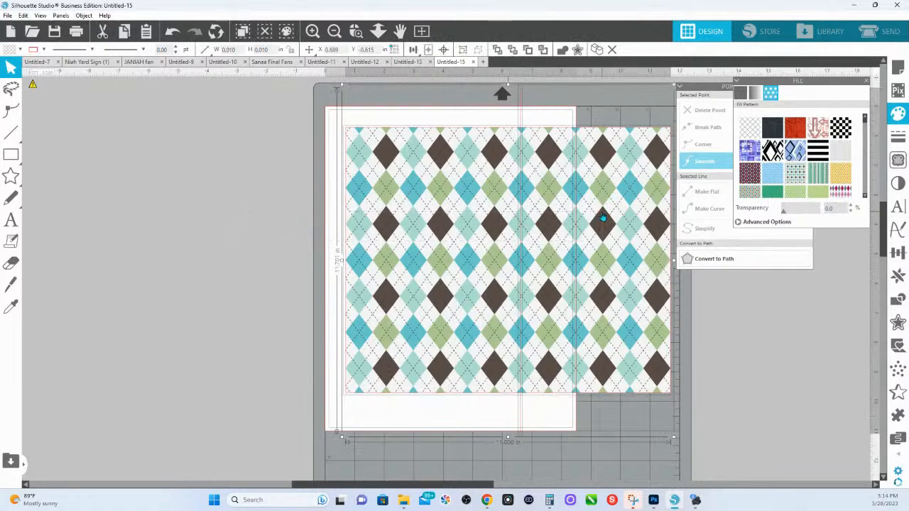
click(898, 252)
click(829, 136)
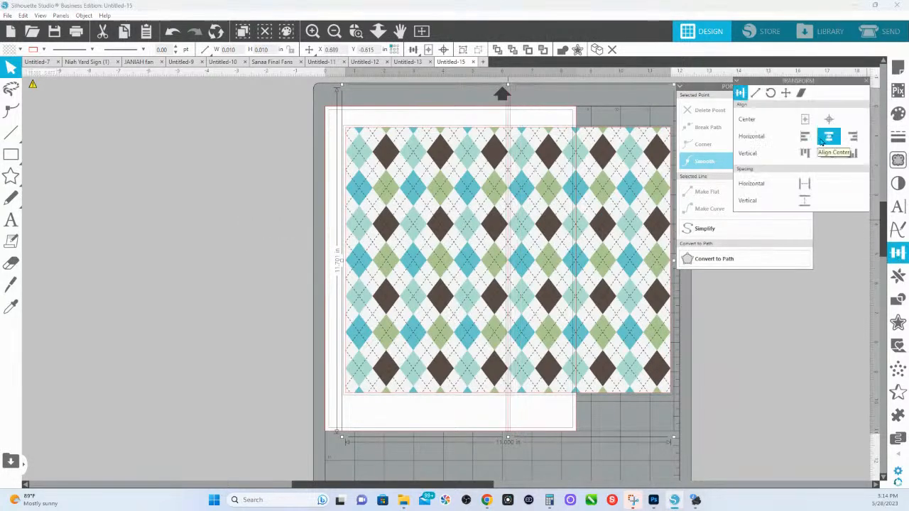
Move the rectangle and line together until the line meets the right print border, and again until it meets the left print border
drag(561, 292, 625, 303)
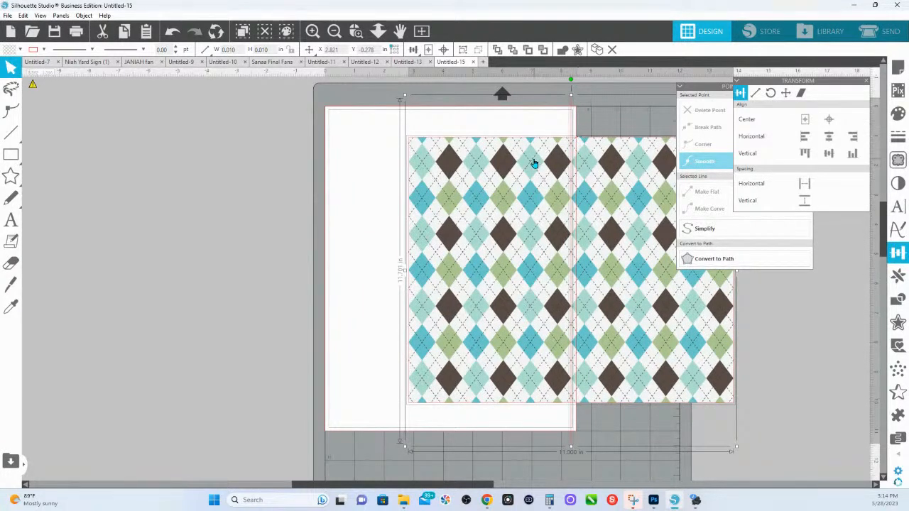
drag(625, 249, 387, 259)
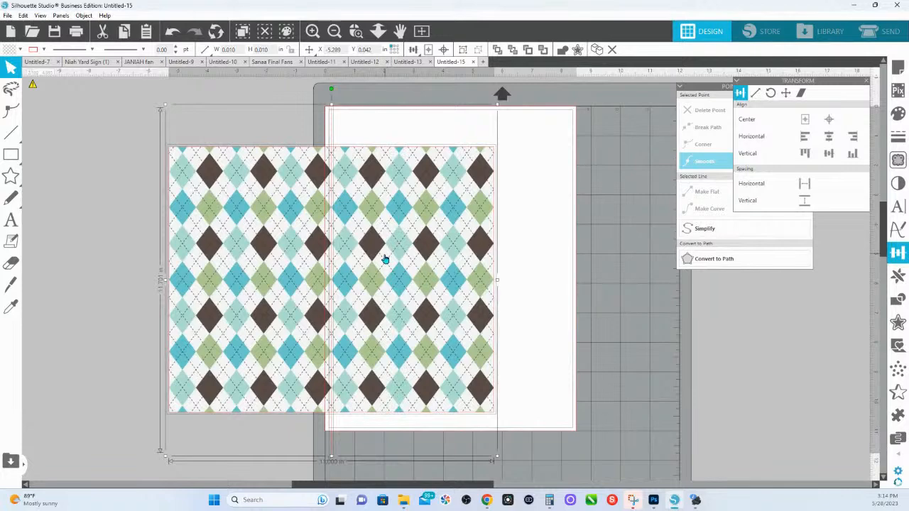